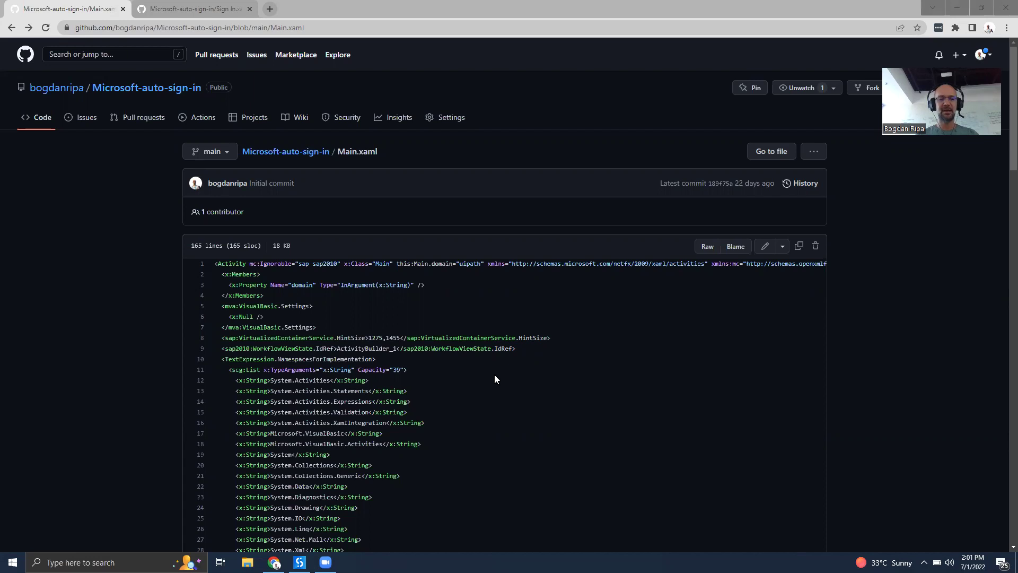
# - Scroll the Main.xaml code, then return to the Microsoft-auto-sign-in repository's file list
pyautogui.scroll(-3, 494, 379)
pyautogui.scroll(3, 494, 378)
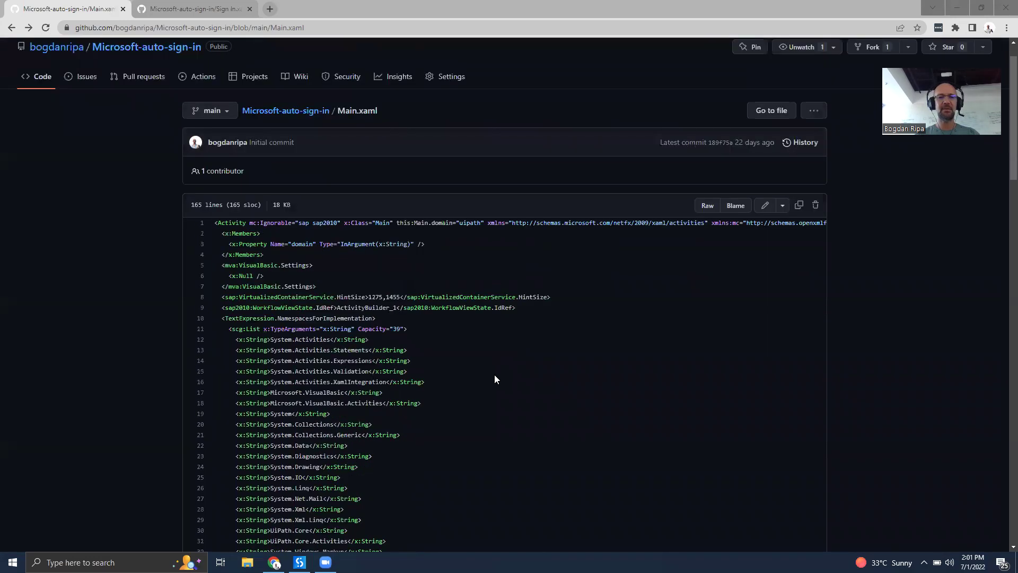
pyautogui.click(295, 152)
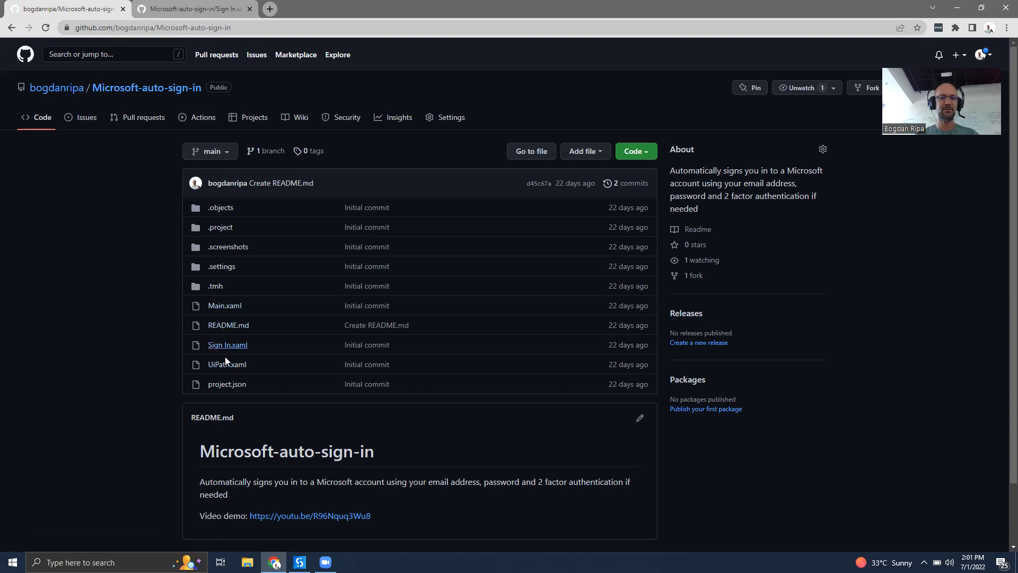
# - Open Main.xaml and scroll through its 165 lines of raw XAML, then back to the top
pyautogui.click(223, 308)
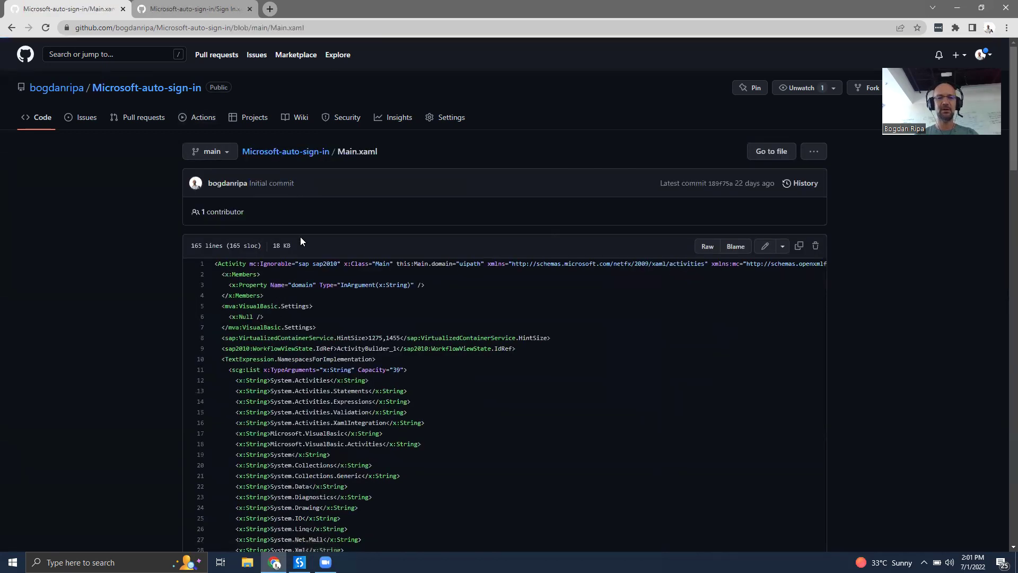
pyautogui.scroll(-10, 360, 364)
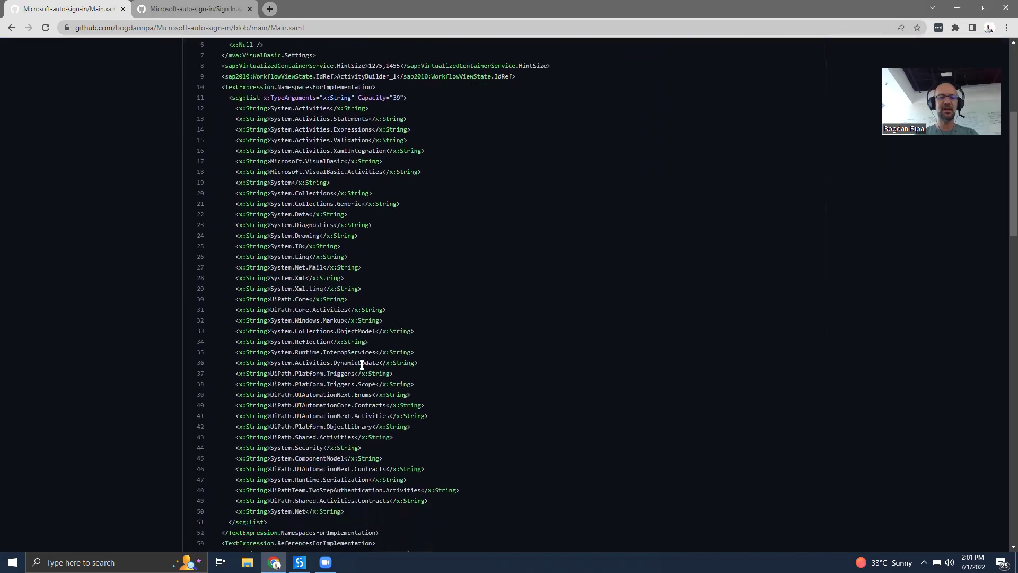
pyautogui.scroll(-8, 361, 365)
pyautogui.scroll(-9, 361, 365)
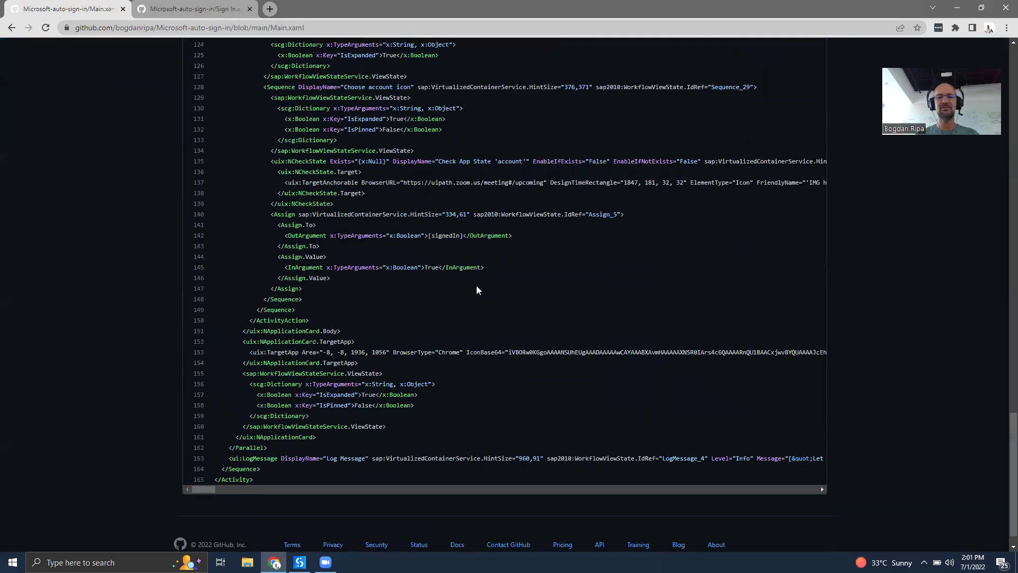
pyautogui.scroll(13, 477, 290)
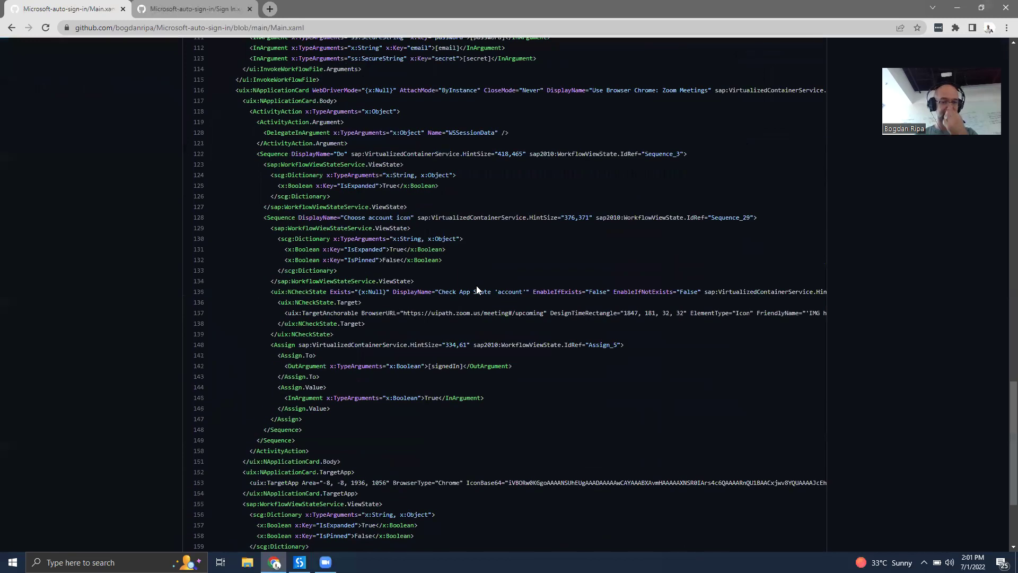
pyautogui.scroll(12, 476, 290)
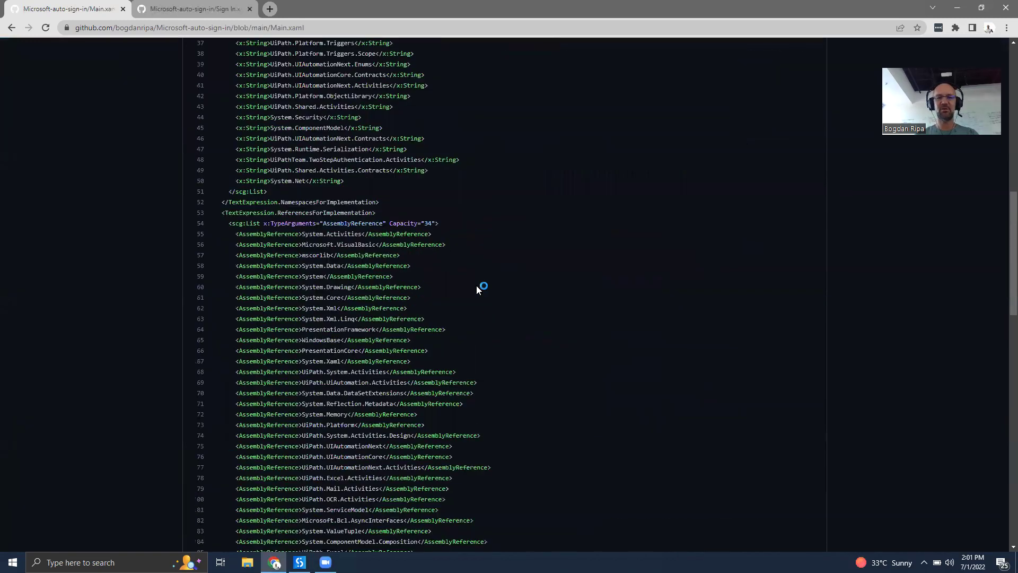
pyautogui.scroll(2, 476, 286)
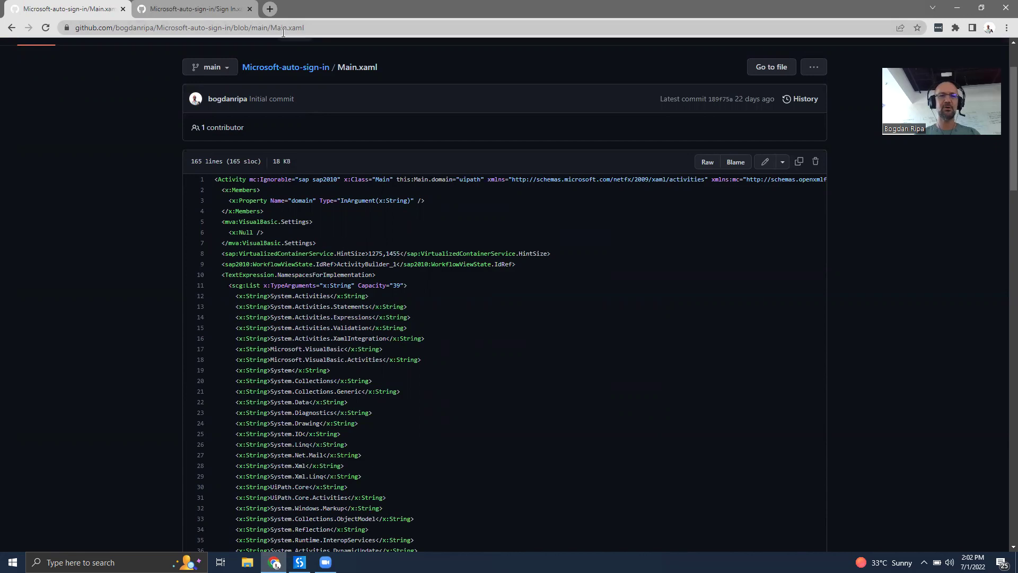
# - In a new tab, search Google for 'google chrome store' and go to the Chrome Web Store
pyautogui.click(270, 9)
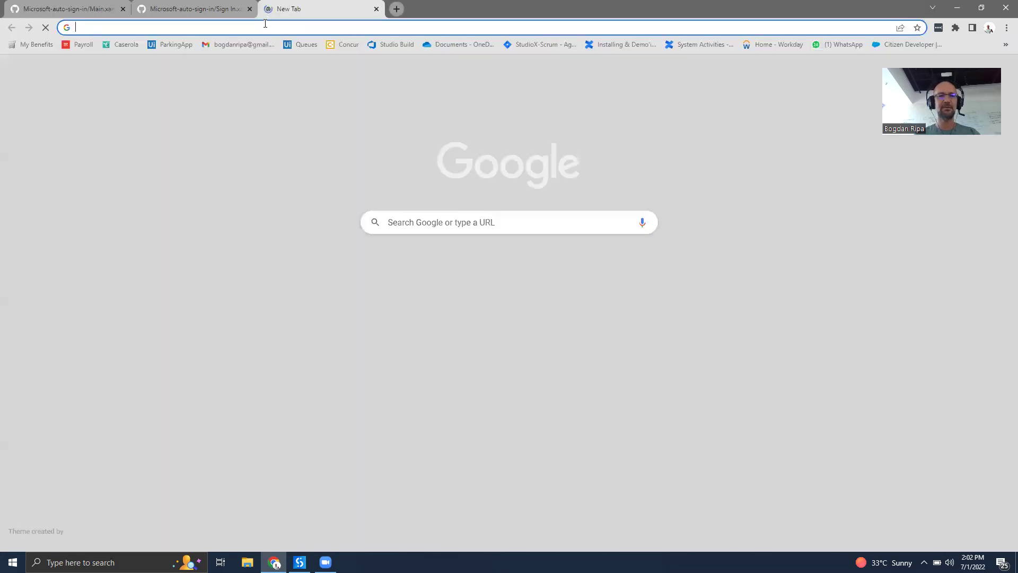
pyautogui.write('g')
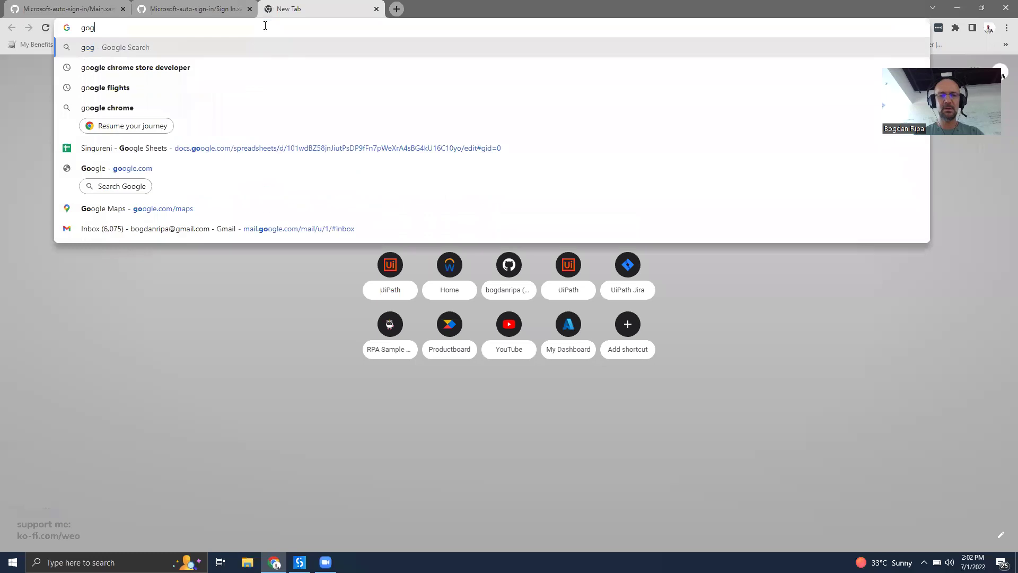
pyautogui.write('oogle chrome st')
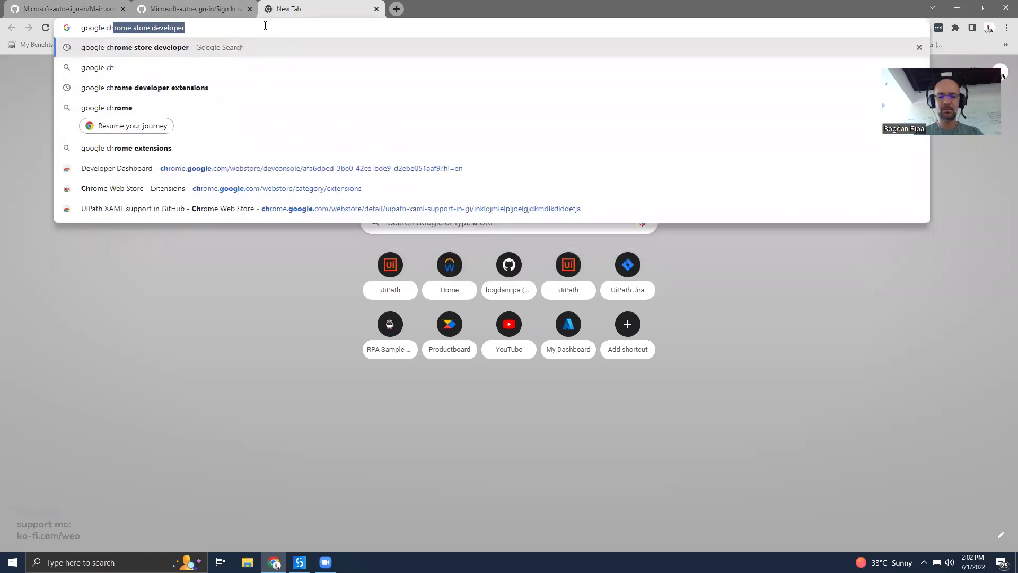
pyautogui.write('ore')
pyautogui.press('Return')
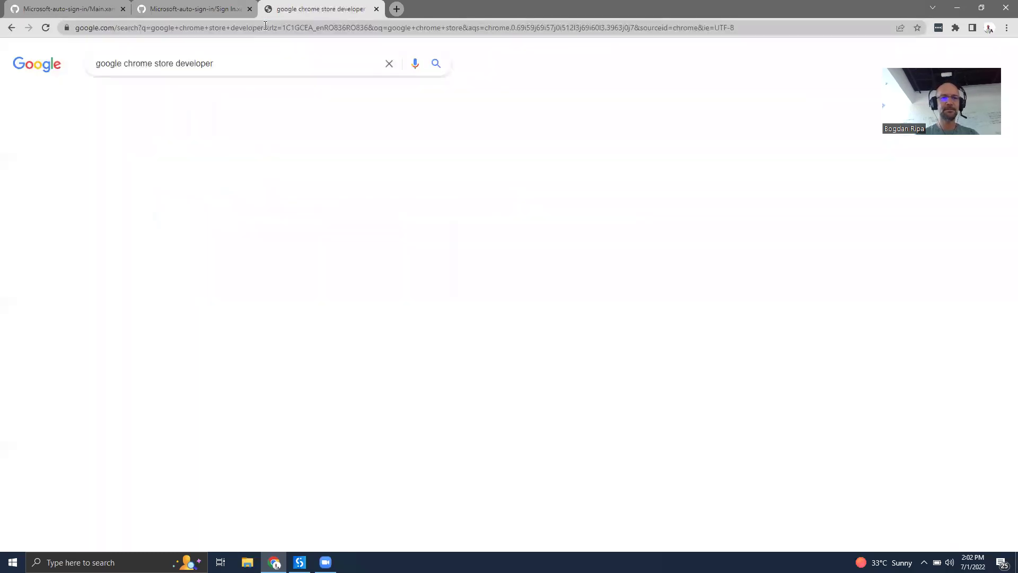
pyautogui.doubleClick(188, 56)
pyautogui.press('BackSpace')
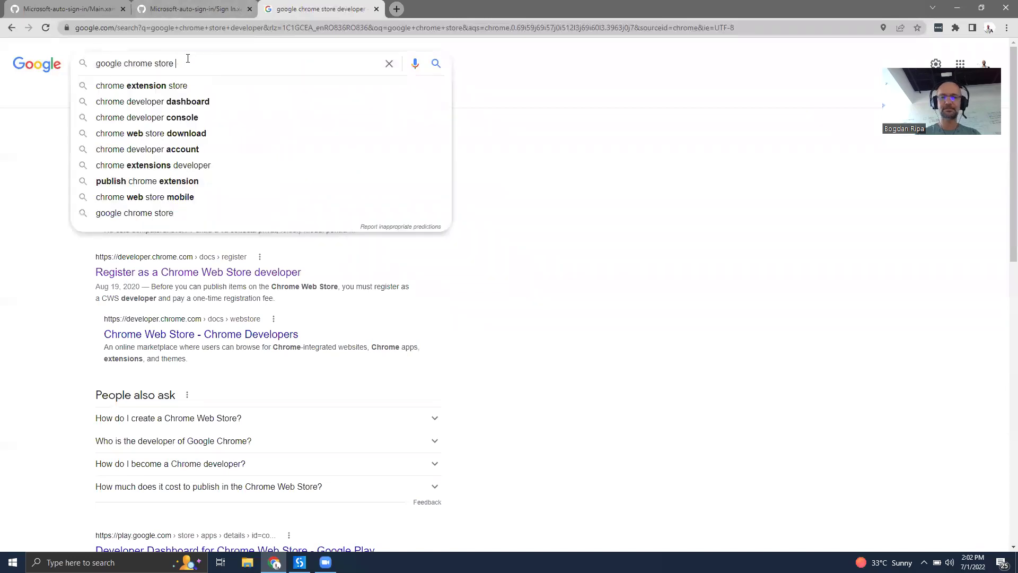
pyautogui.press('Return')
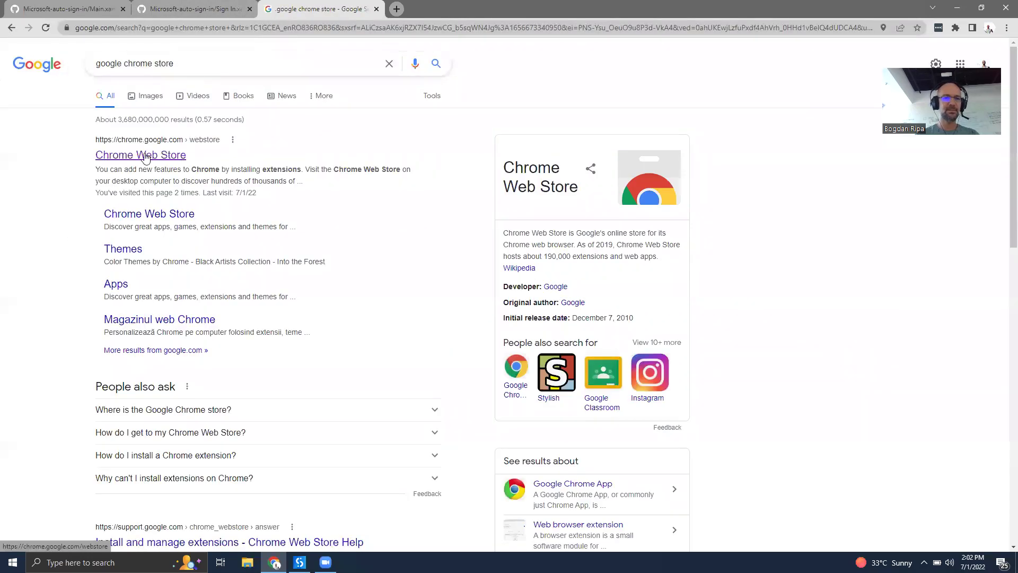
pyautogui.click(151, 160)
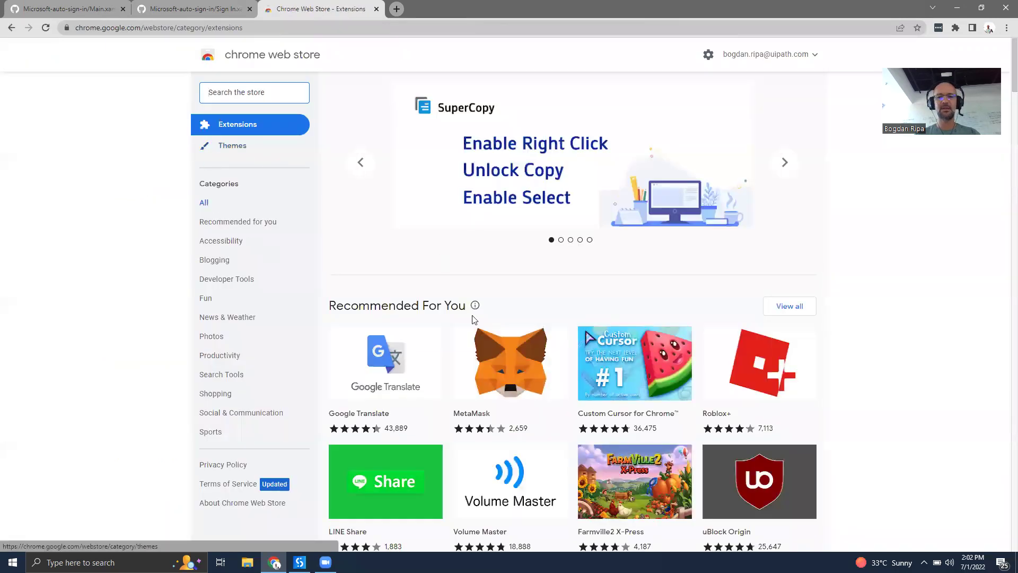
# - Search the store for 'uipath github' and add the UiPath XAML support in GitHub extension
pyautogui.write('uip')
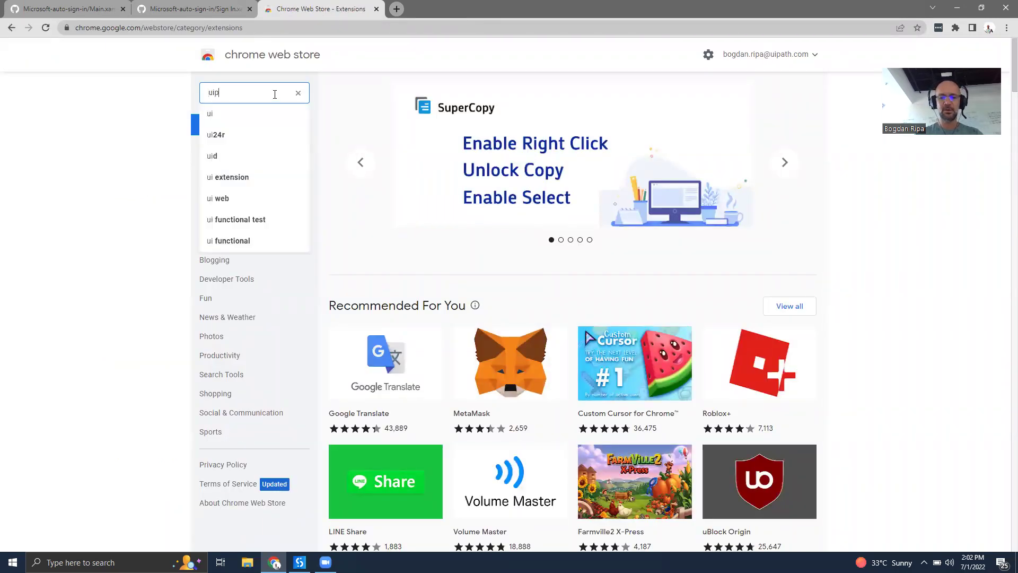
pyautogui.write('ath github')
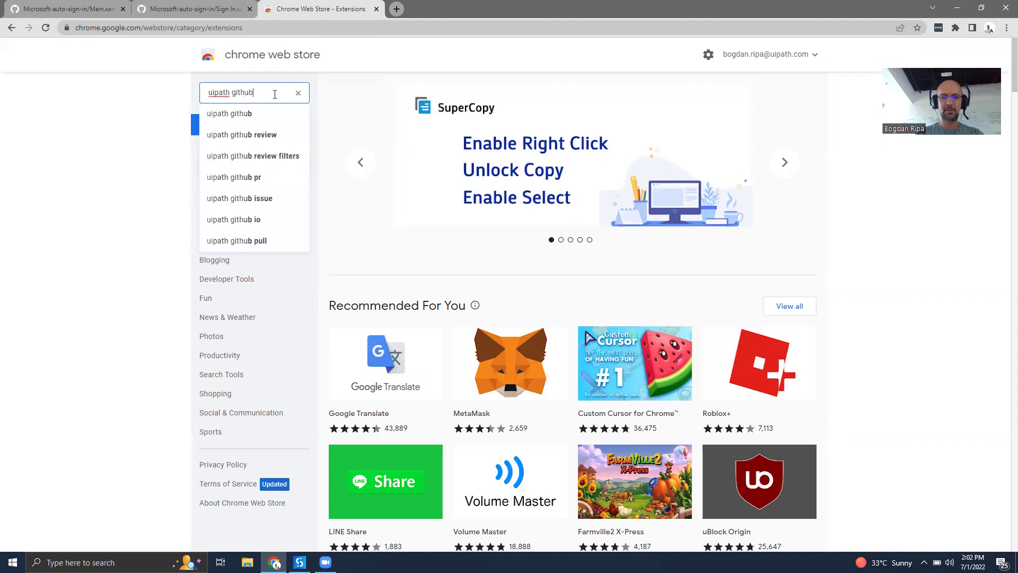
pyautogui.press('Return')
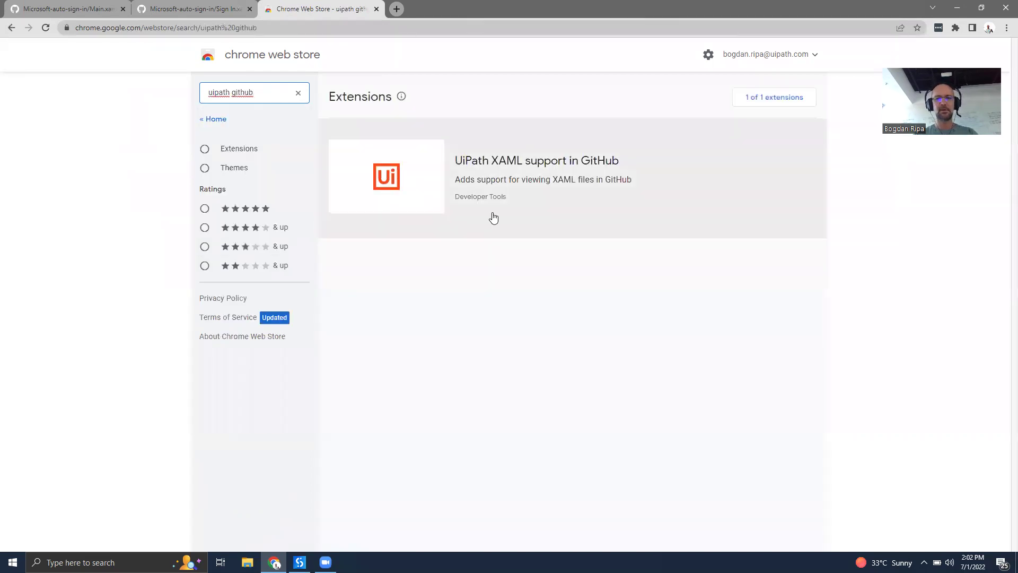
pyautogui.click(515, 167)
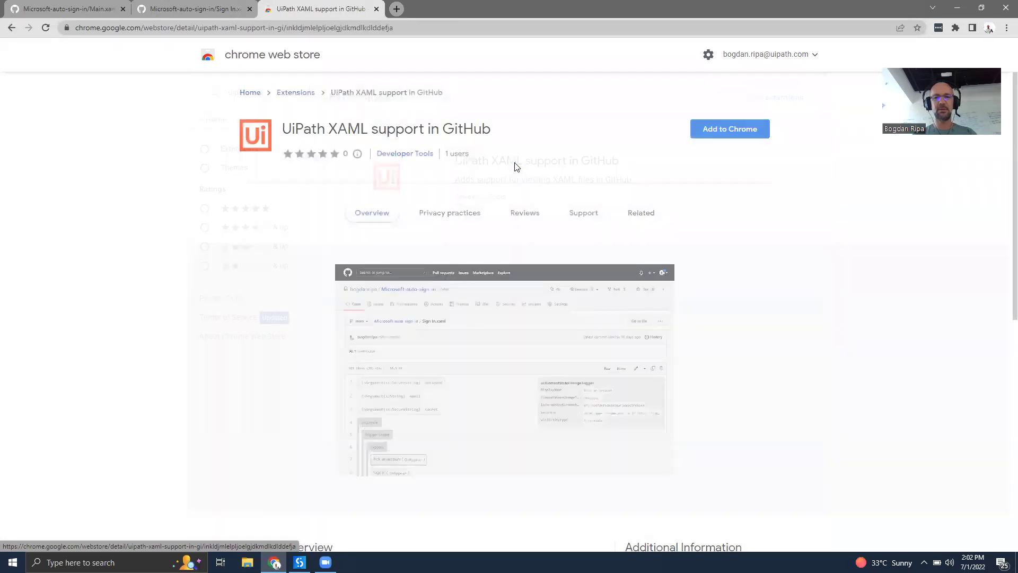
pyautogui.click(722, 131)
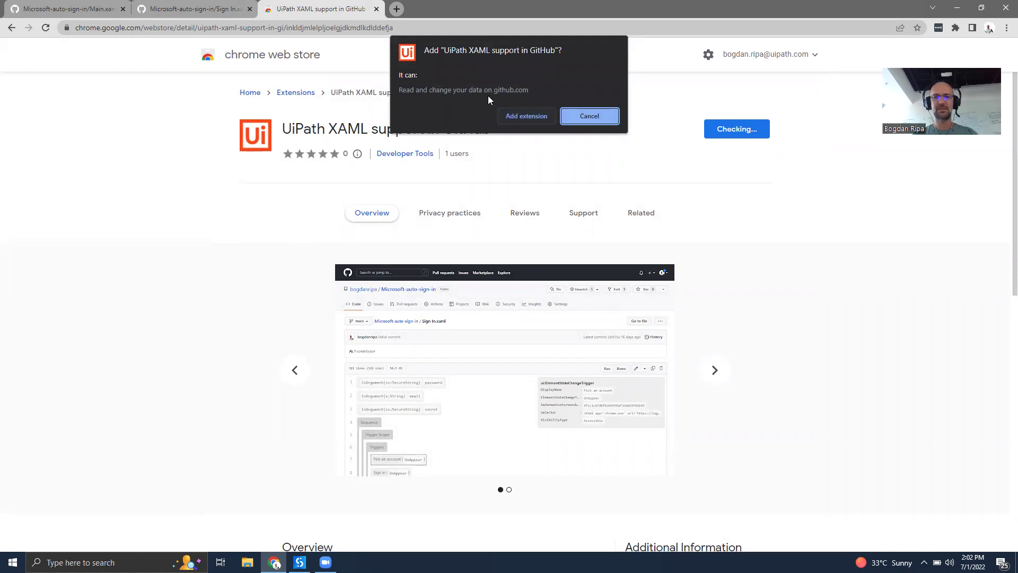
pyautogui.click(520, 115)
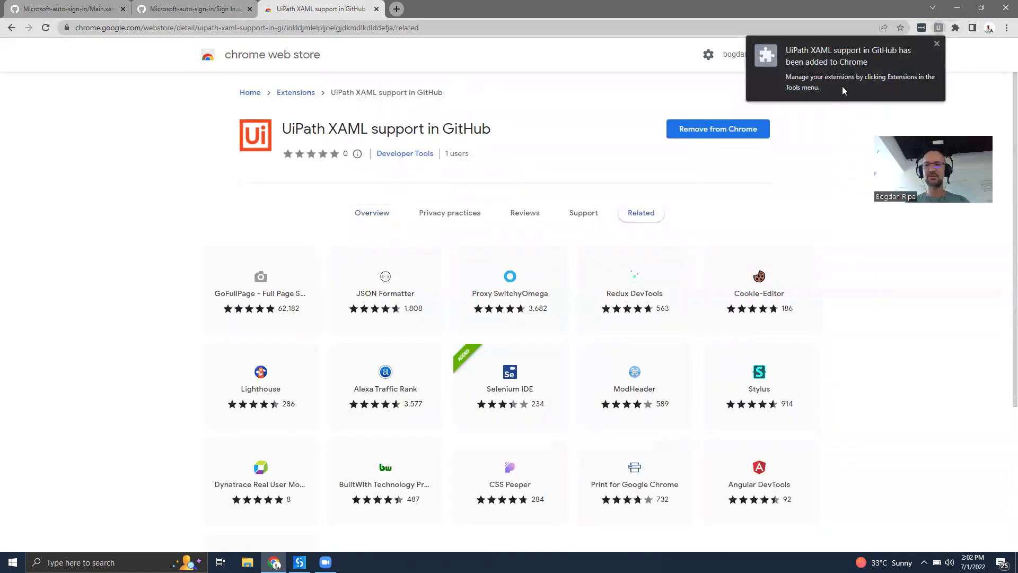
pyautogui.click(937, 44)
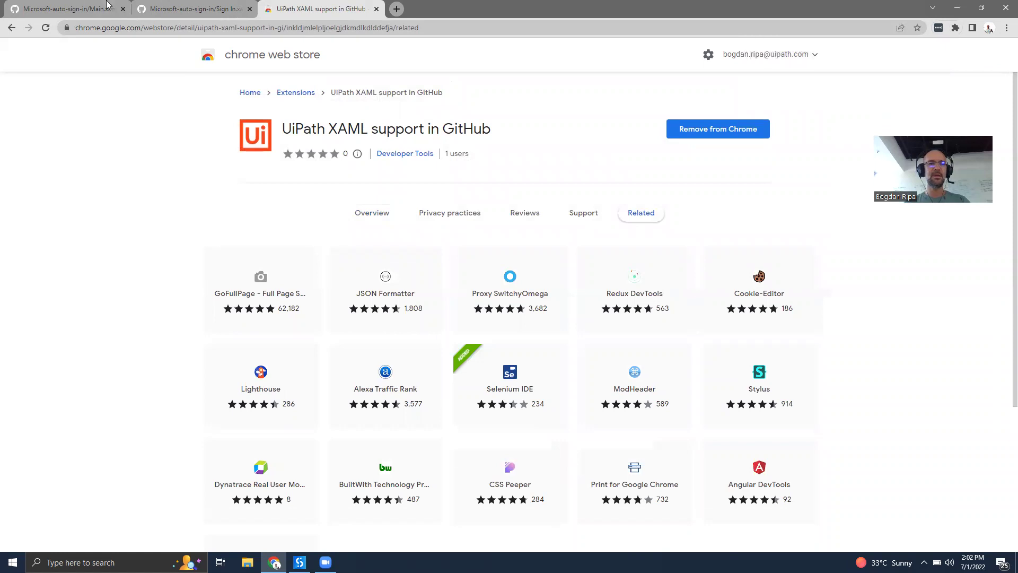
# - Reload the Main.xaml page so it renders as UiPath activity blocks
pyautogui.click(69, 9)
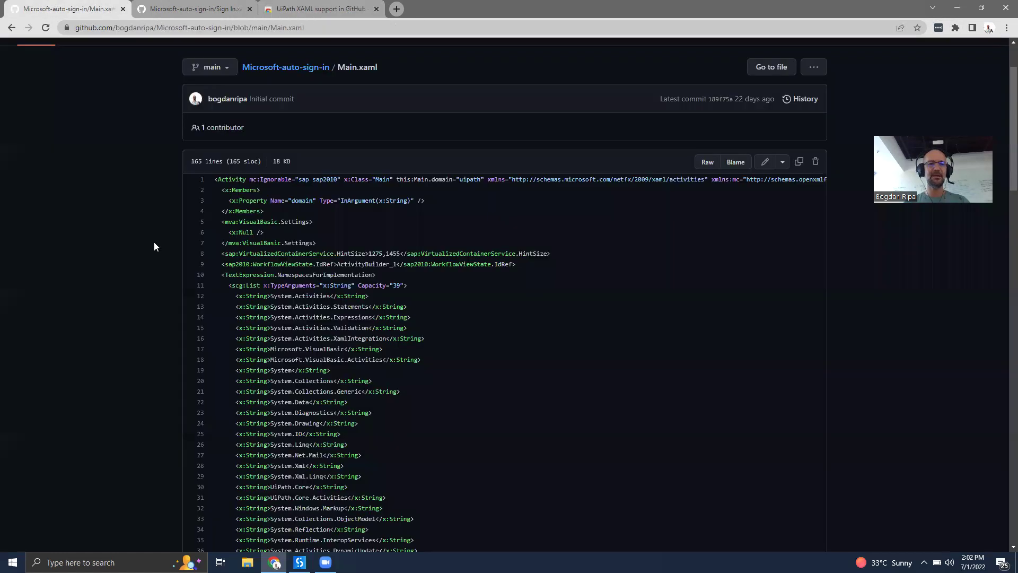
pyautogui.click(46, 32)
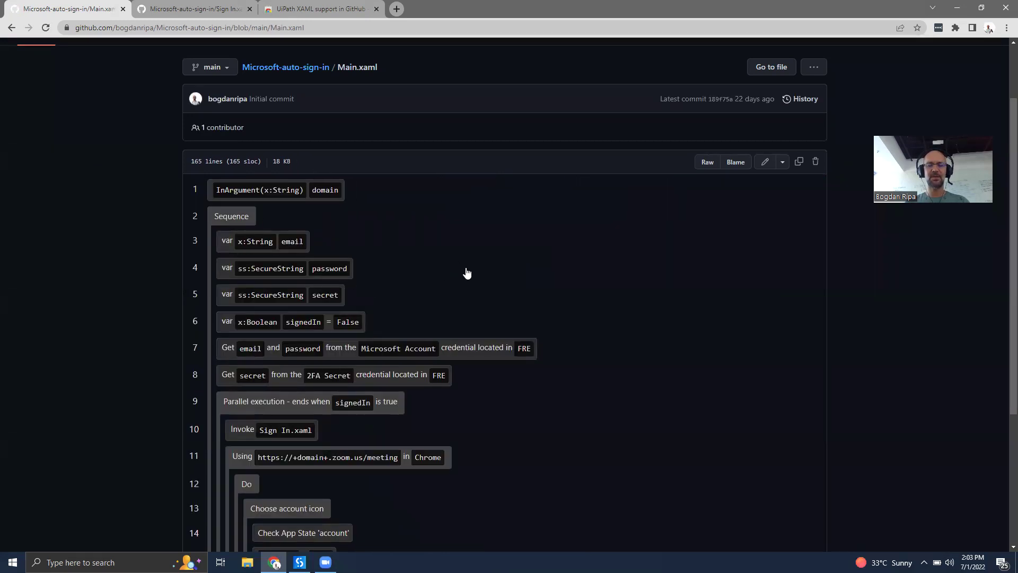
pyautogui.scroll(-1, 466, 273)
pyautogui.scroll(1, 466, 273)
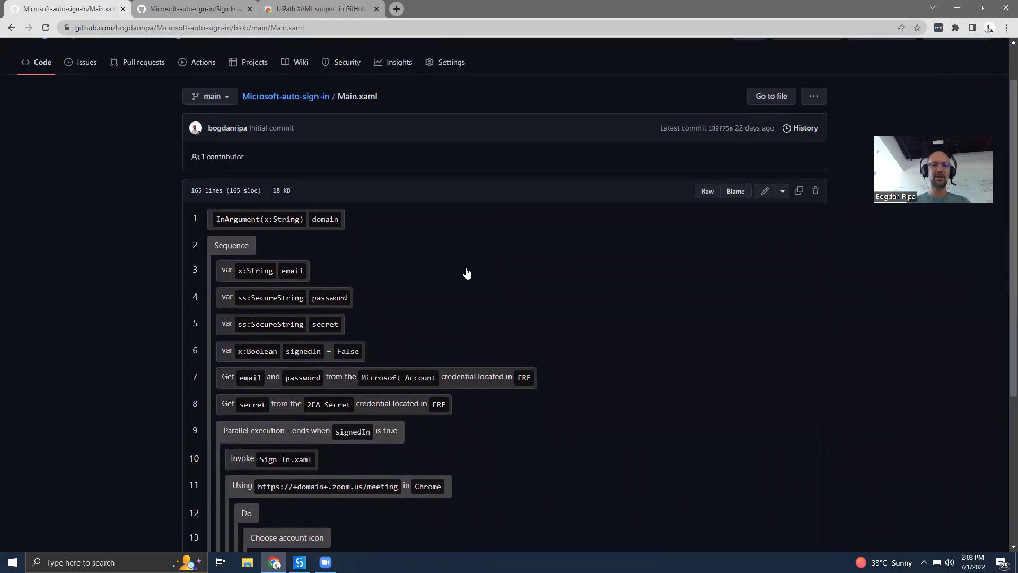
# - Inspect the properties of the domain argument, the email, password and secret variables, and the line 8 credential step
pyautogui.click(290, 225)
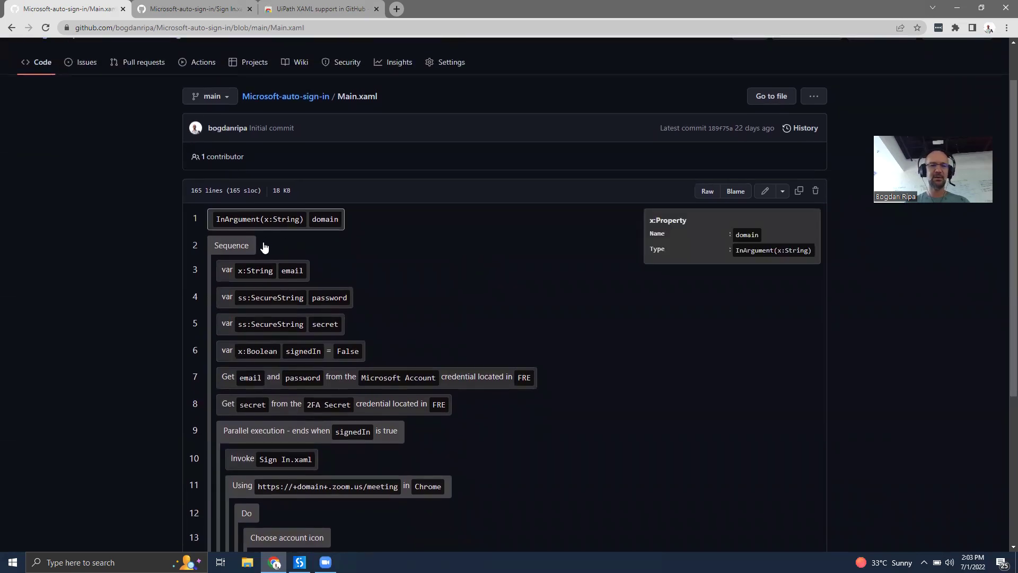
pyautogui.click(255, 279)
pyautogui.click(255, 301)
pyautogui.click(272, 328)
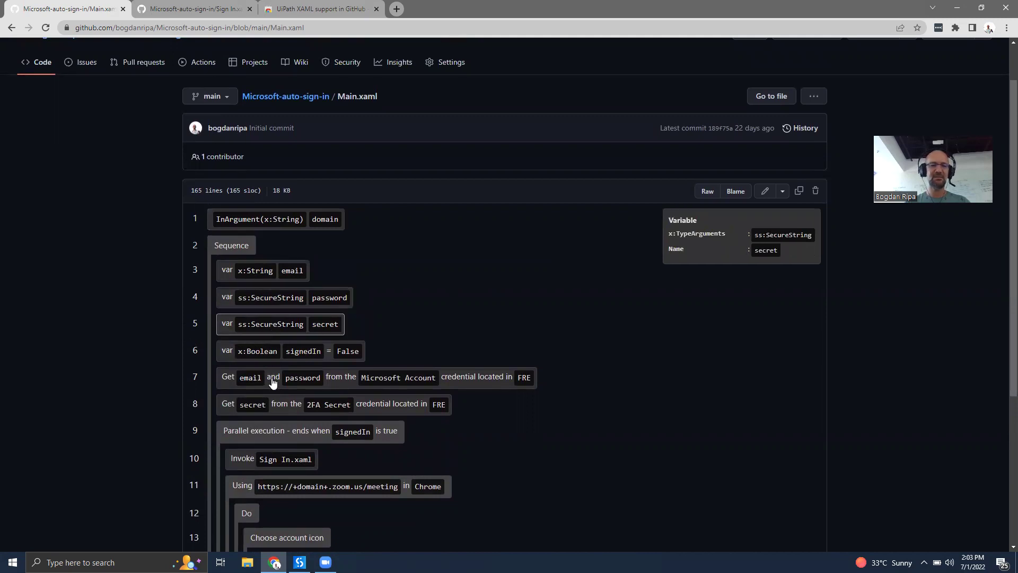
pyautogui.click(281, 411)
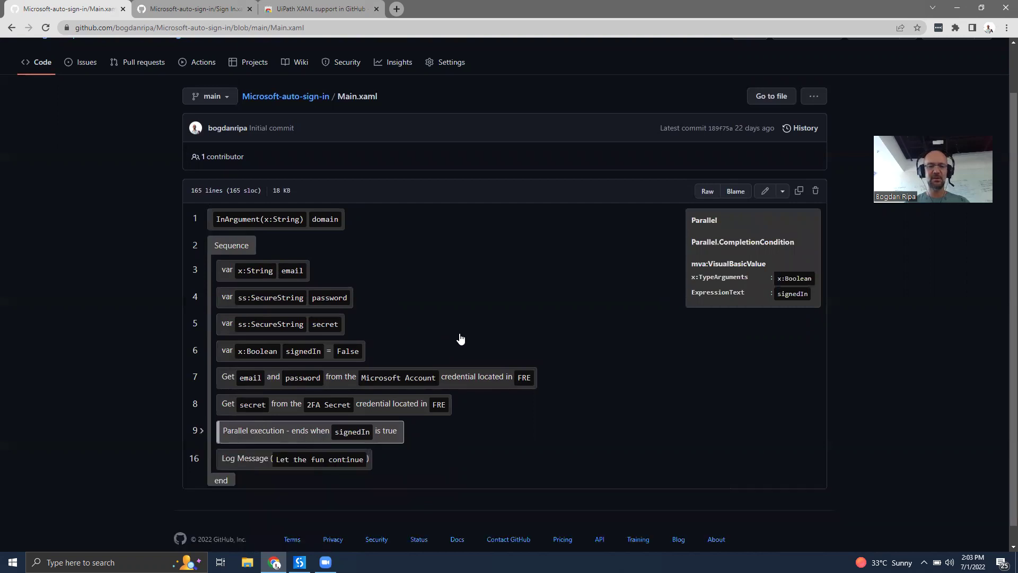
# - Expand the line 9 Parallel execution block, then switch to the Sign In.xaml tab
pyautogui.click(244, 435)
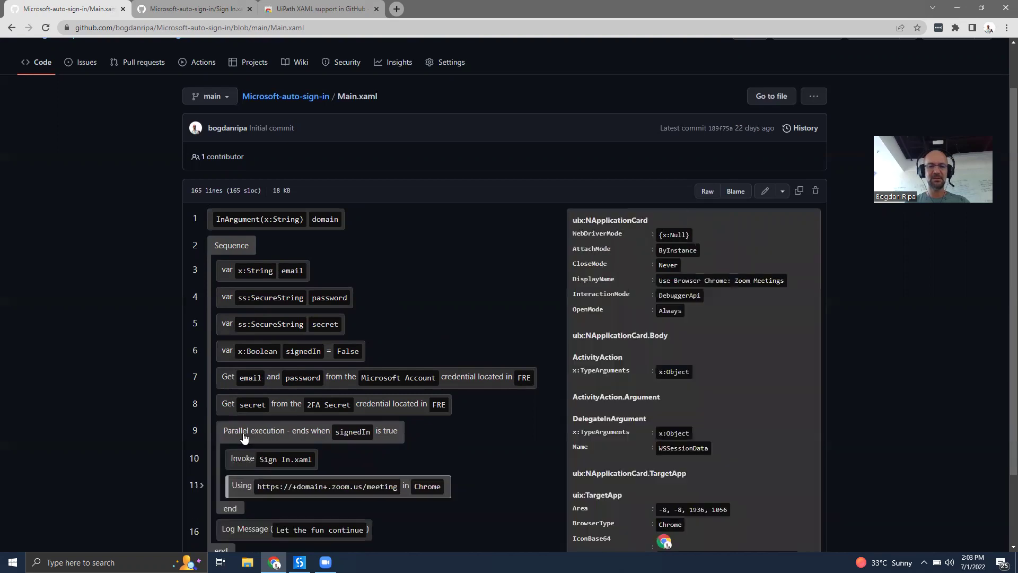
pyautogui.scroll(-3, 244, 436)
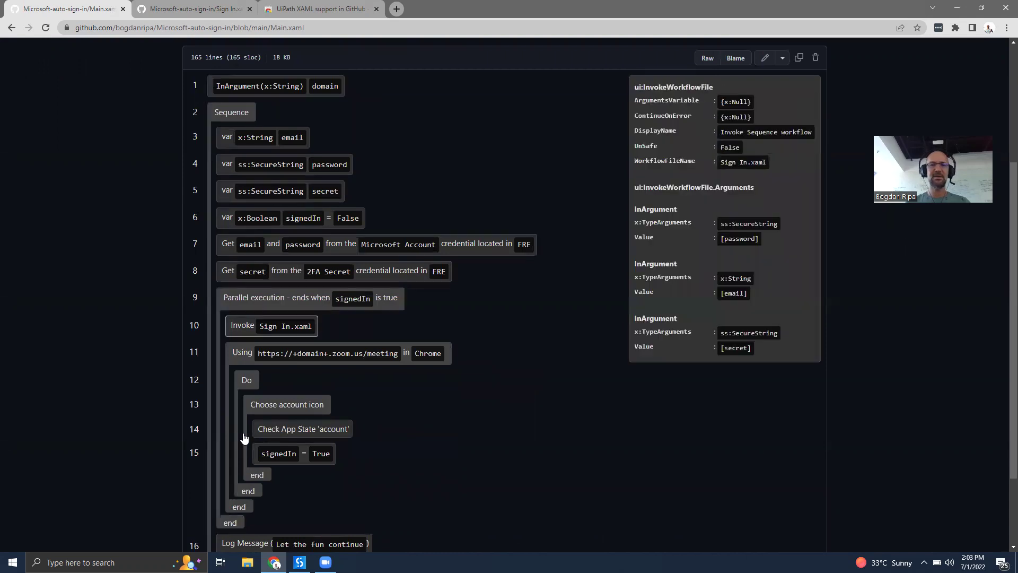
pyautogui.click(202, 15)
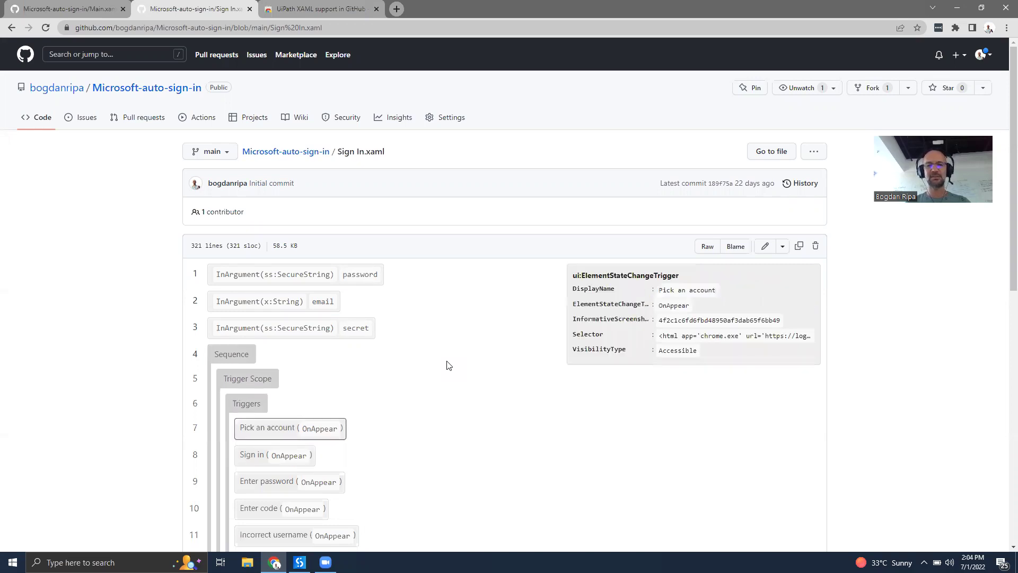
# - Browse the owner's repositories to github--xaml-viewer, then return to the rendered Main.xaml
pyautogui.press('Down')
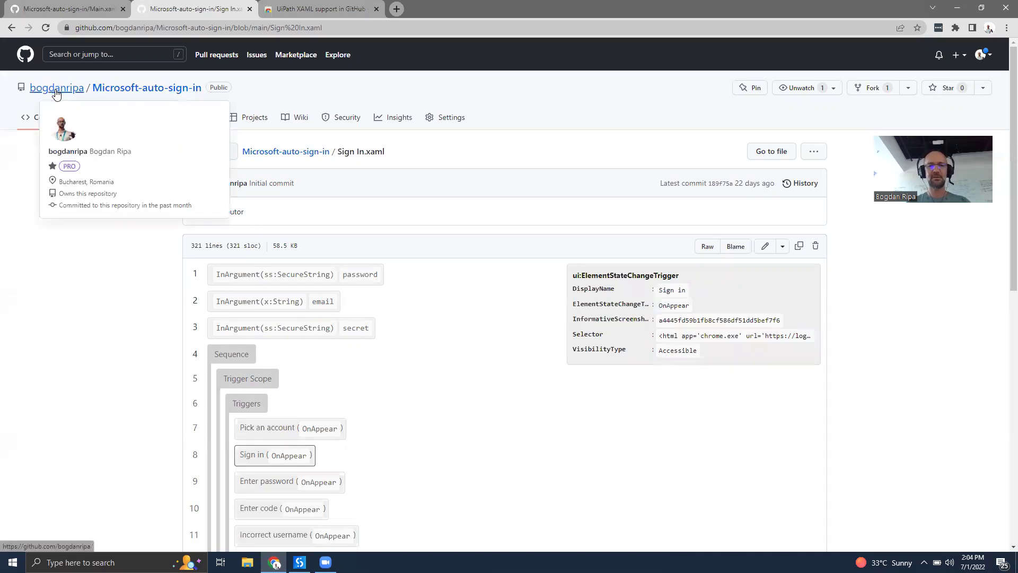
pyautogui.click(74, 90)
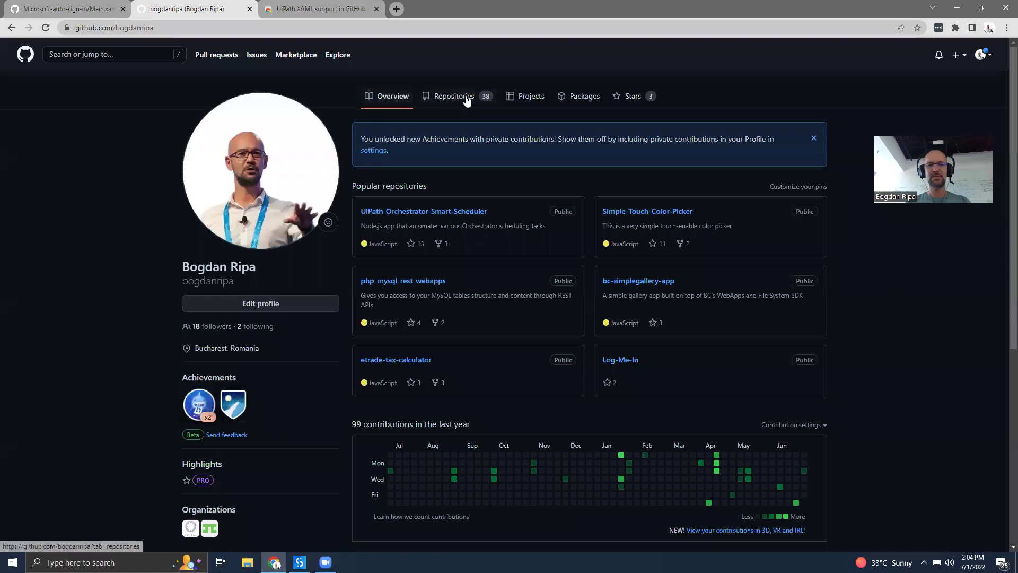
pyautogui.click(465, 99)
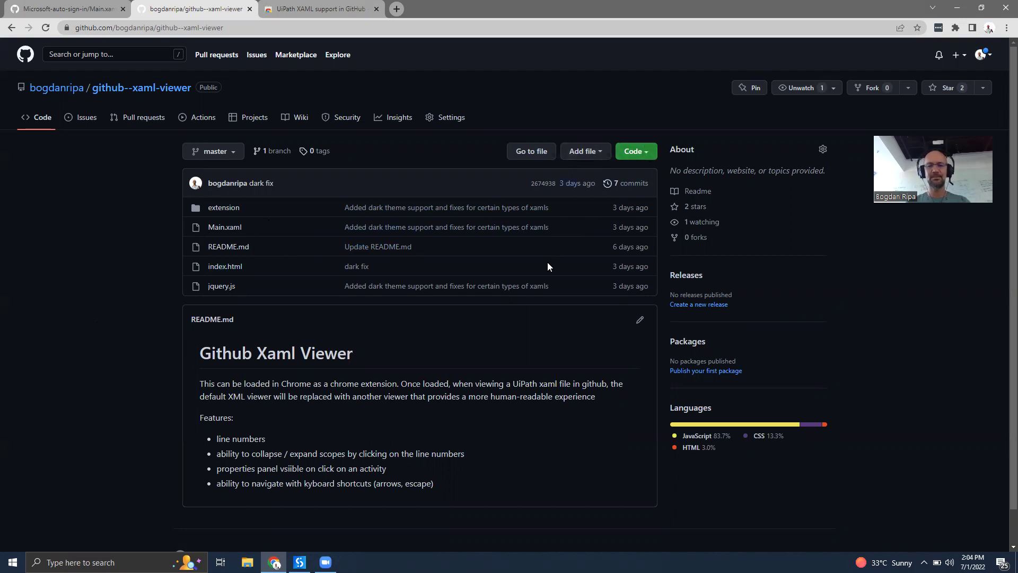
pyautogui.click(53, 8)
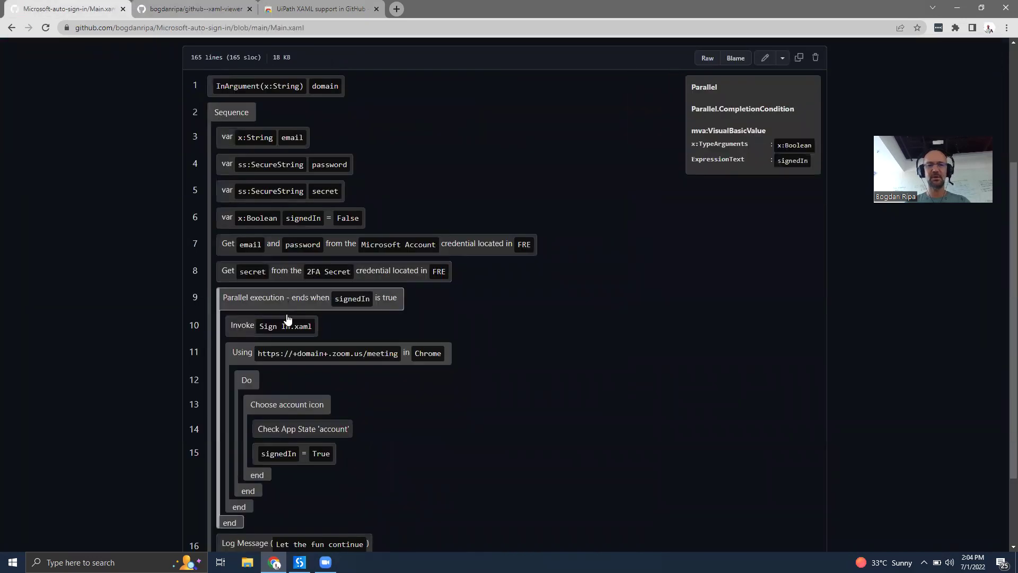
pyautogui.scroll(1, 354, 345)
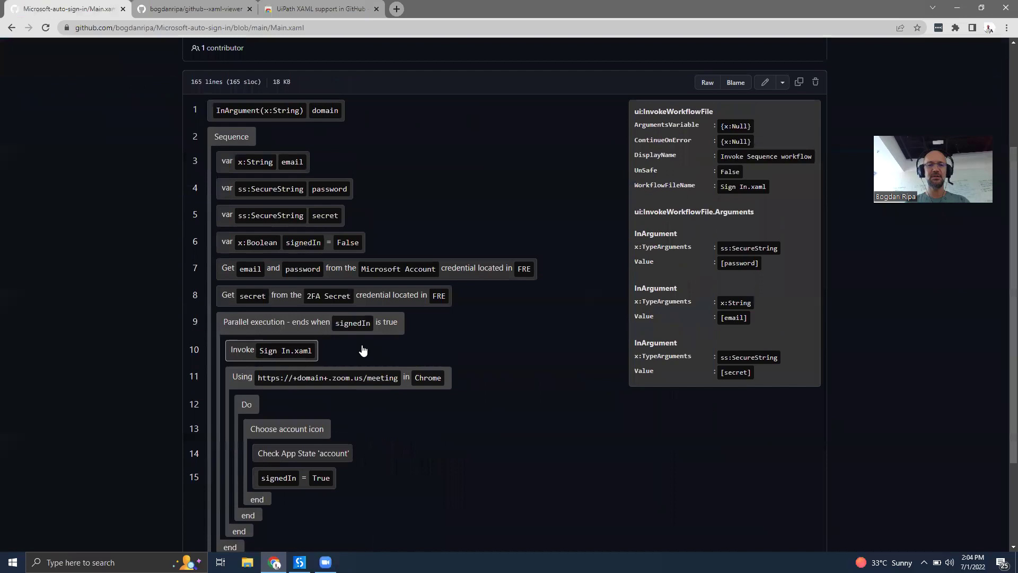